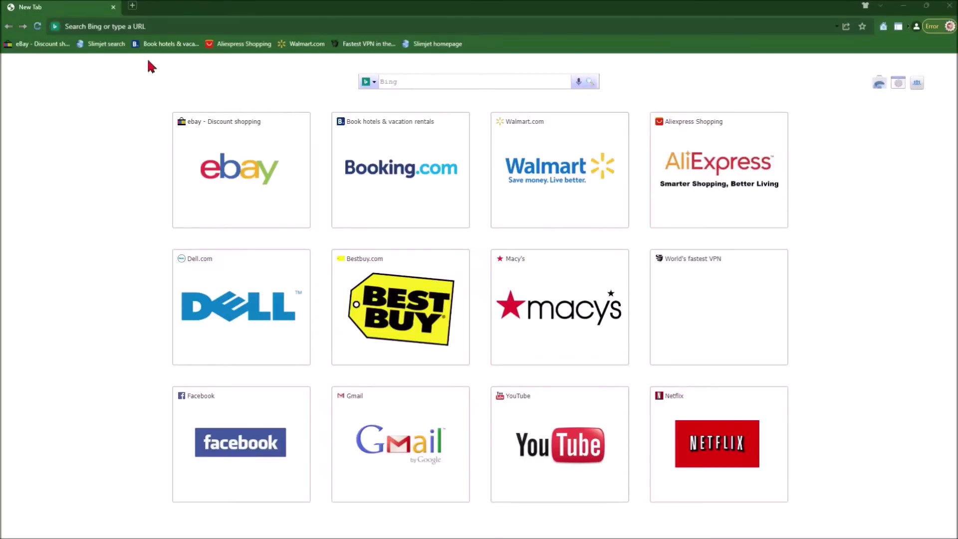
# Load vfsforms.mioot.com/forms/PRS/ from the pasted address and highlight 'digital photograph' in Step 1.
pyautogui.click(159, 26)
pyautogui.rightClick(160, 27)
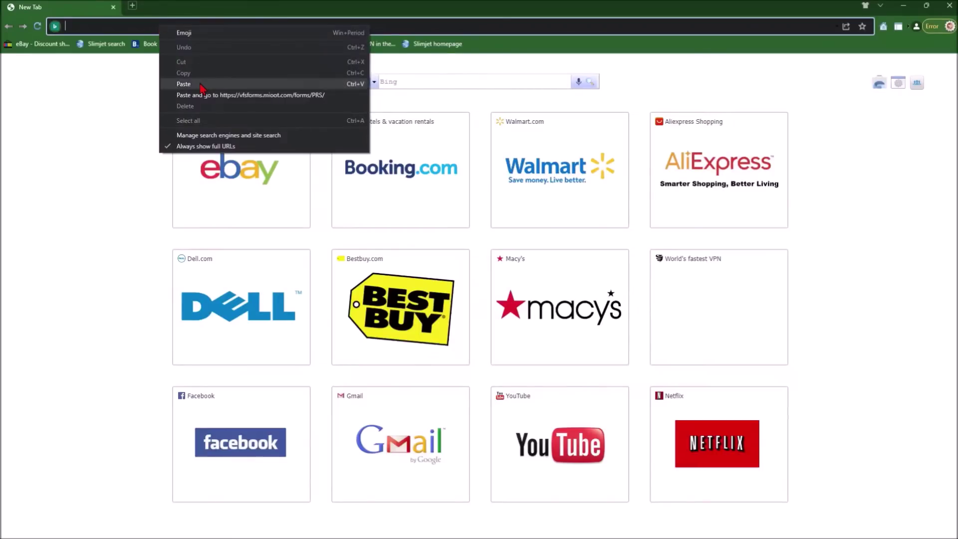
pyautogui.click(199, 85)
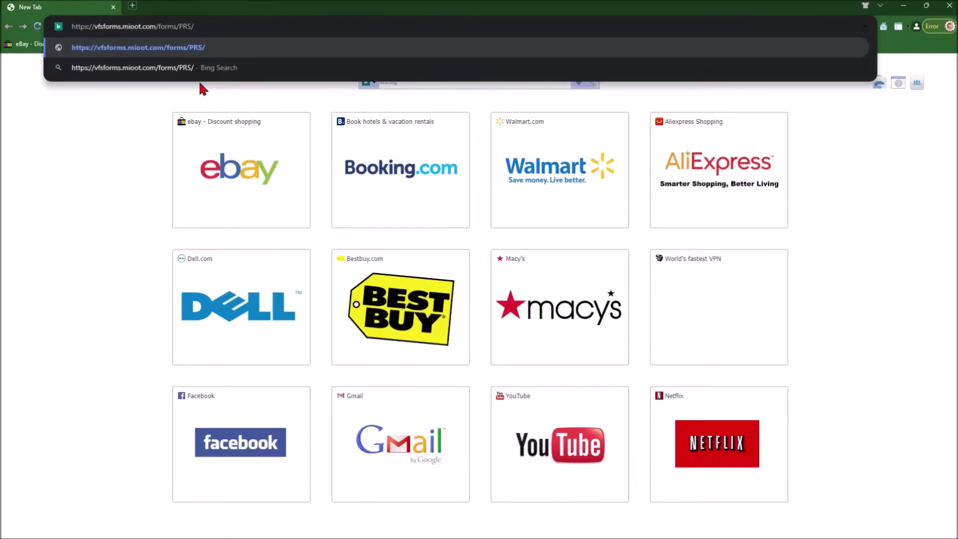
pyautogui.press('Return')
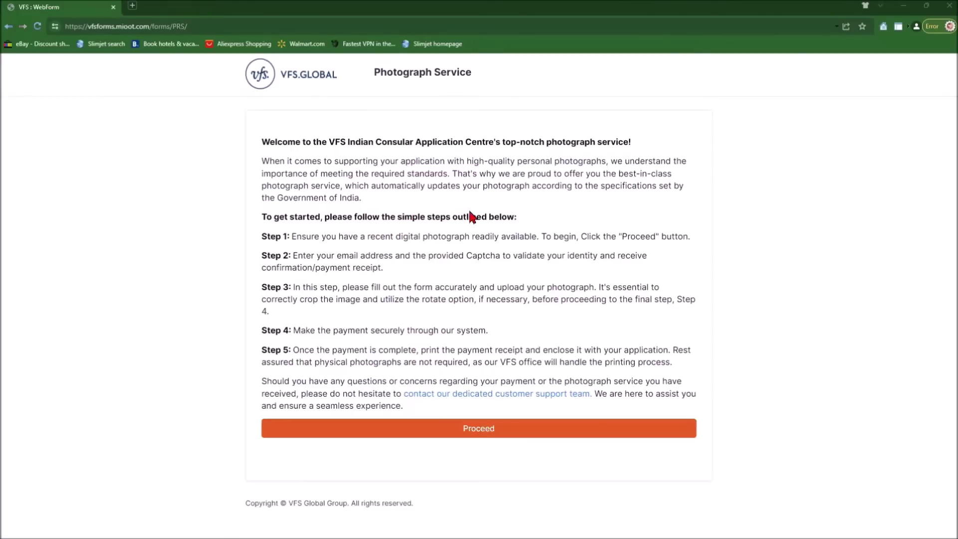
pyautogui.moveTo(395, 236); pyautogui.dragTo(470, 236)
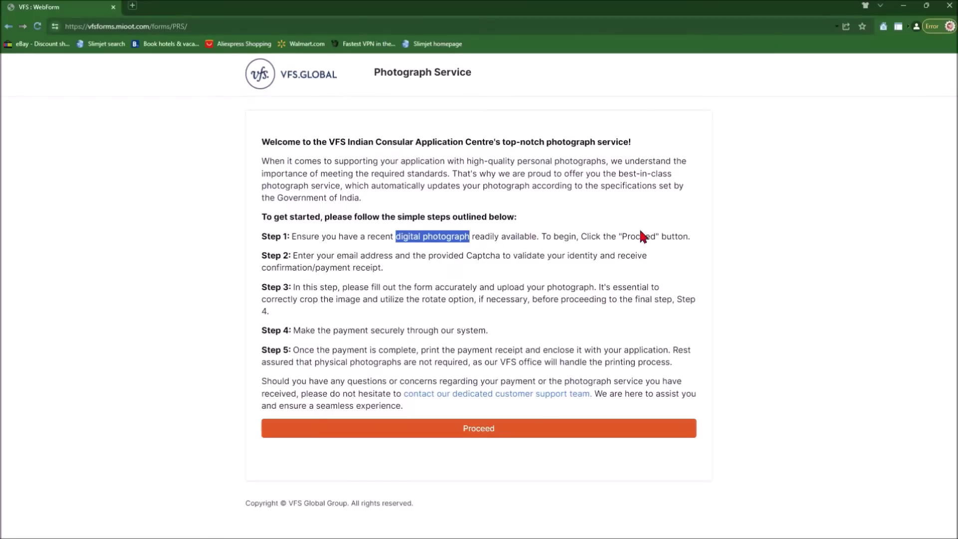
# Start the application, paste the applicant's e-mail, enter the captcha and accept the data consent.
pyautogui.click(481, 433)
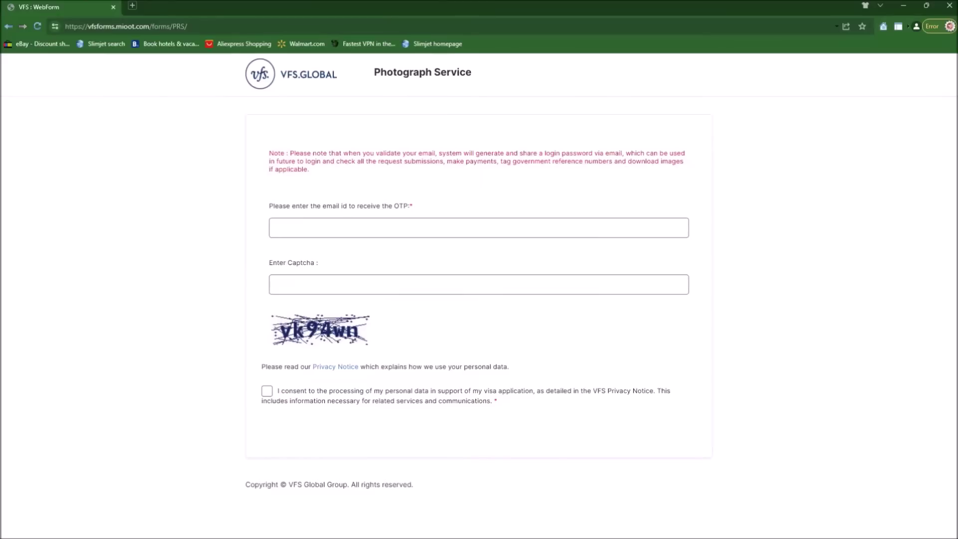
pyautogui.click(295, 220)
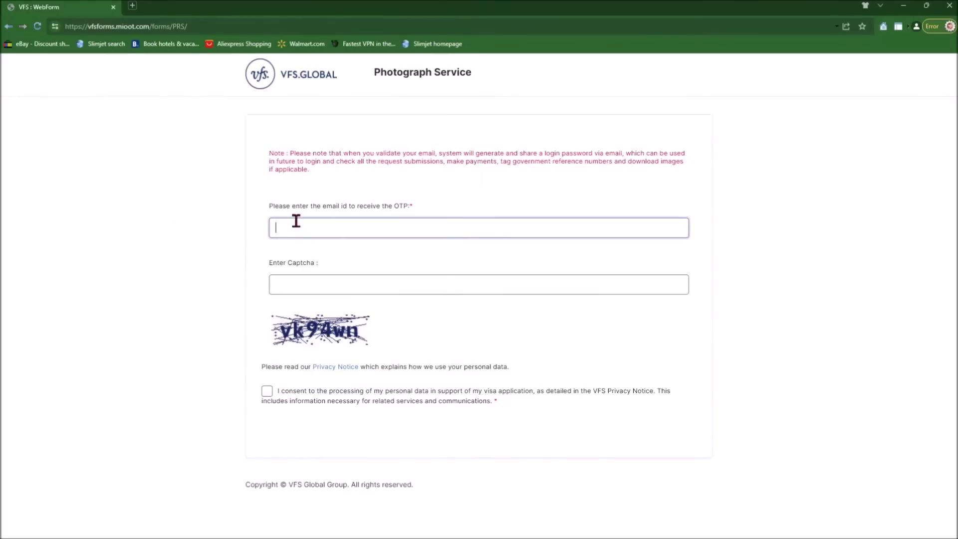
pyautogui.rightClick(294, 219)
pyautogui.click(332, 287)
pyautogui.click(300, 288)
pyautogui.write('v')
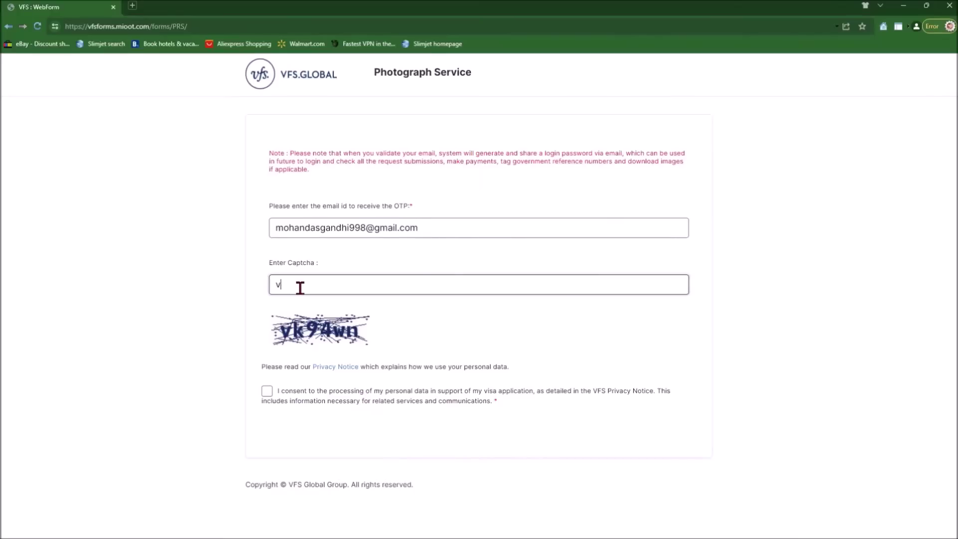
pyautogui.write('k94wn')
pyautogui.click(268, 397)
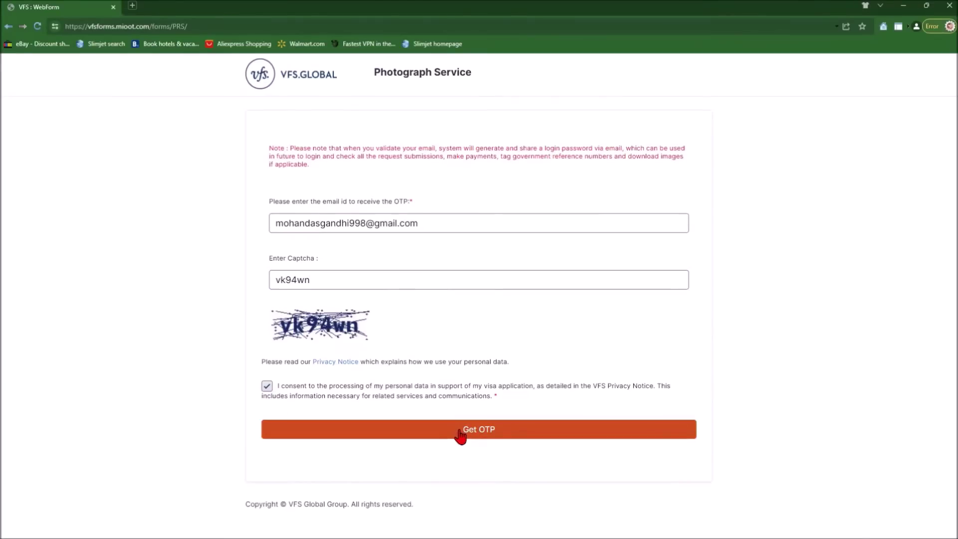
# Request the e-mail one-time code, paste the received code and validate it.
pyautogui.click(459, 431)
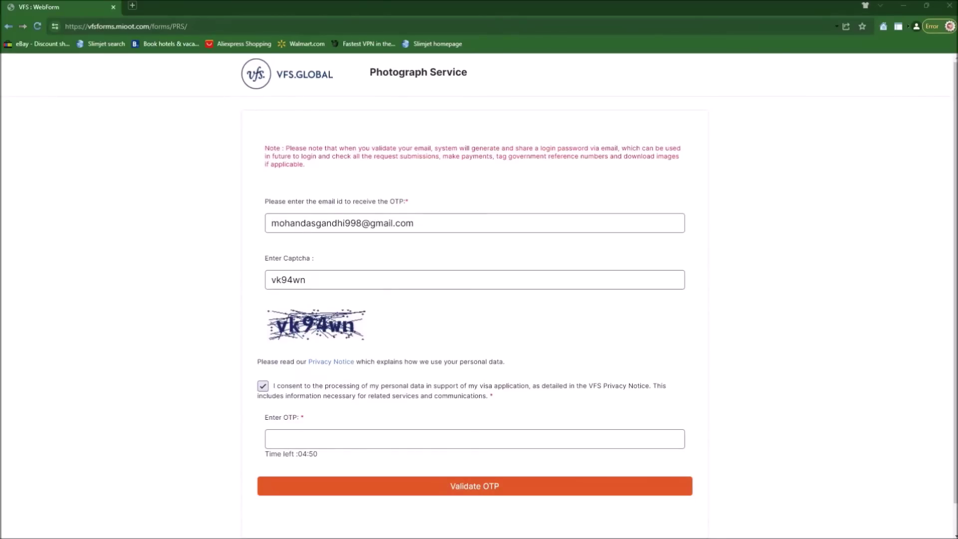
pyautogui.click(284, 441)
pyautogui.rightClick(284, 439)
pyautogui.click(310, 345)
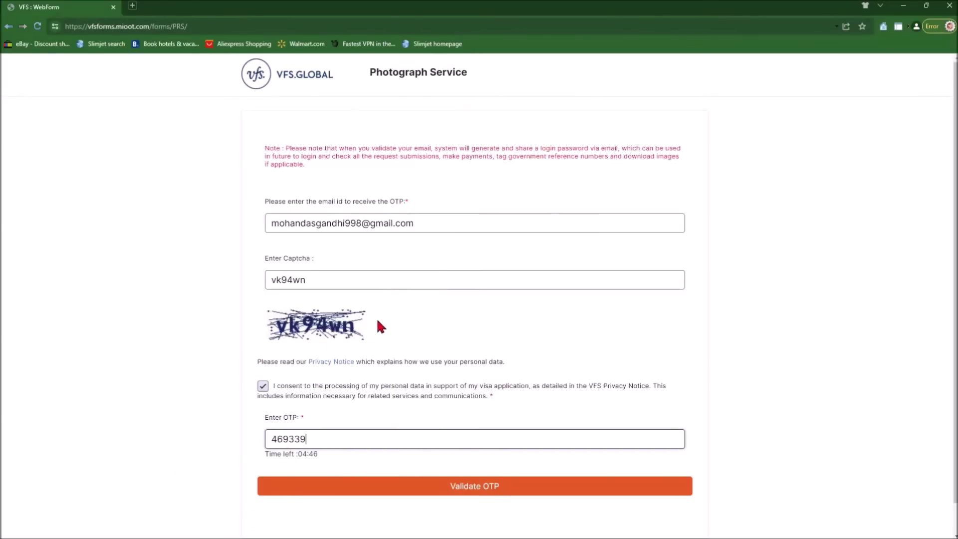
pyautogui.click(470, 495)
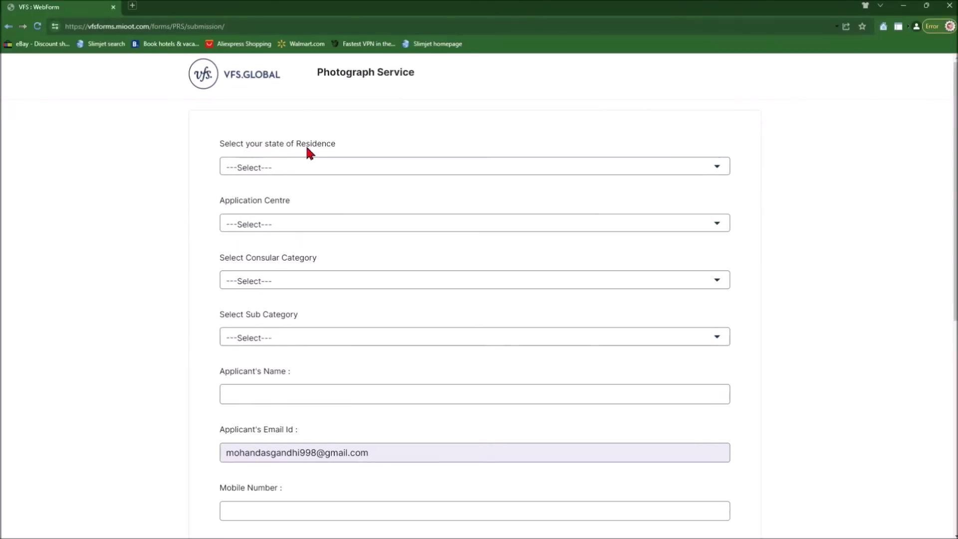
# Choose state Texas, category Re-issuance of Passport / Fresh Passport, and the 10 Years Validity sub-category.
pyautogui.click(299, 169)
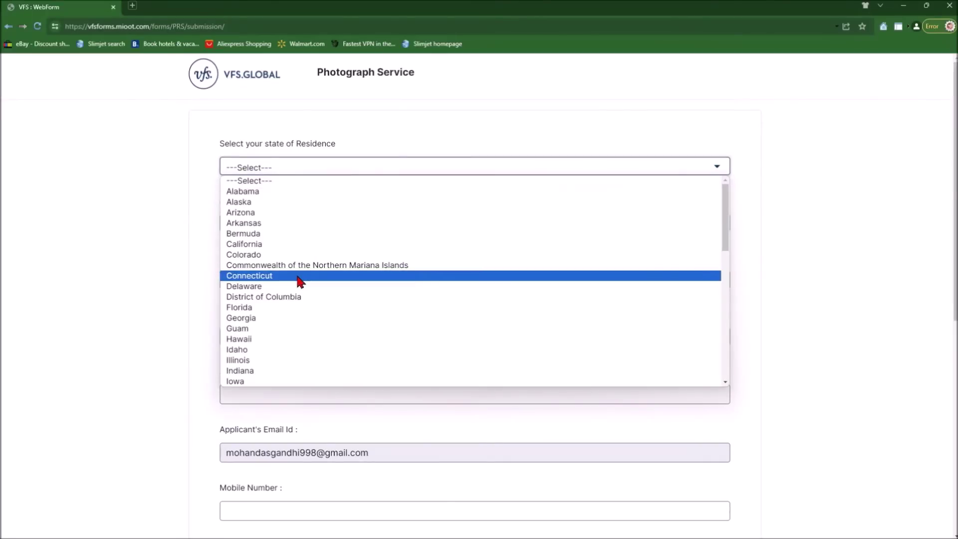
pyautogui.moveTo(726, 246); pyautogui.dragTo(728, 377)
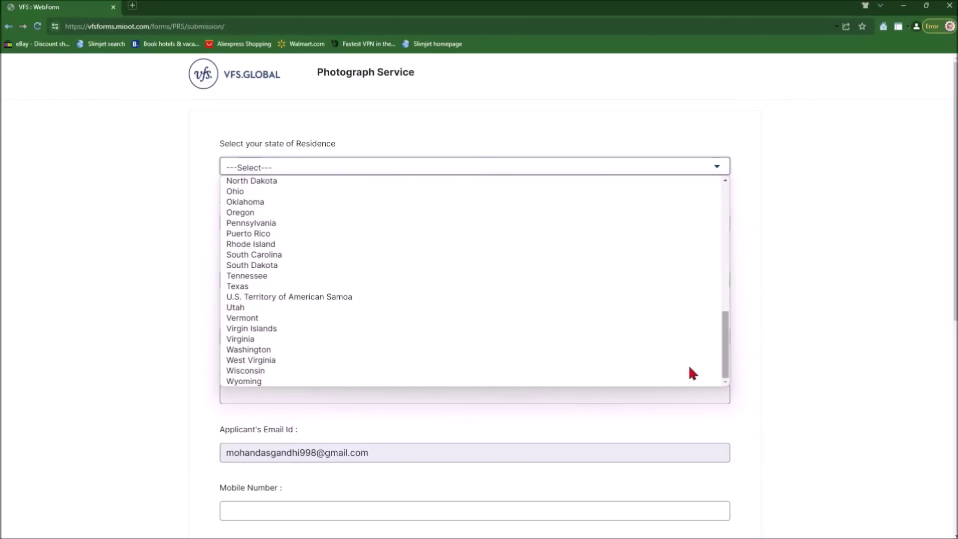
pyautogui.click(295, 286)
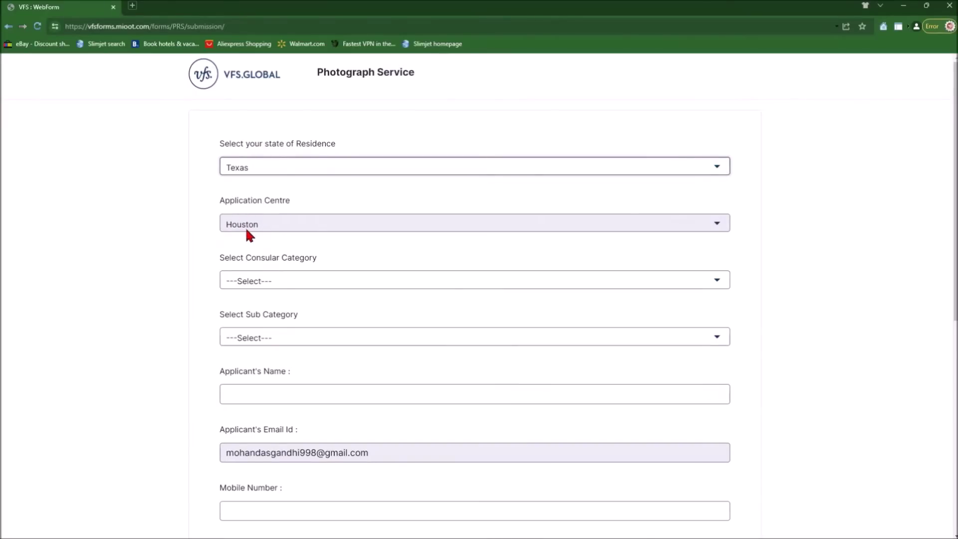
pyautogui.click(264, 282)
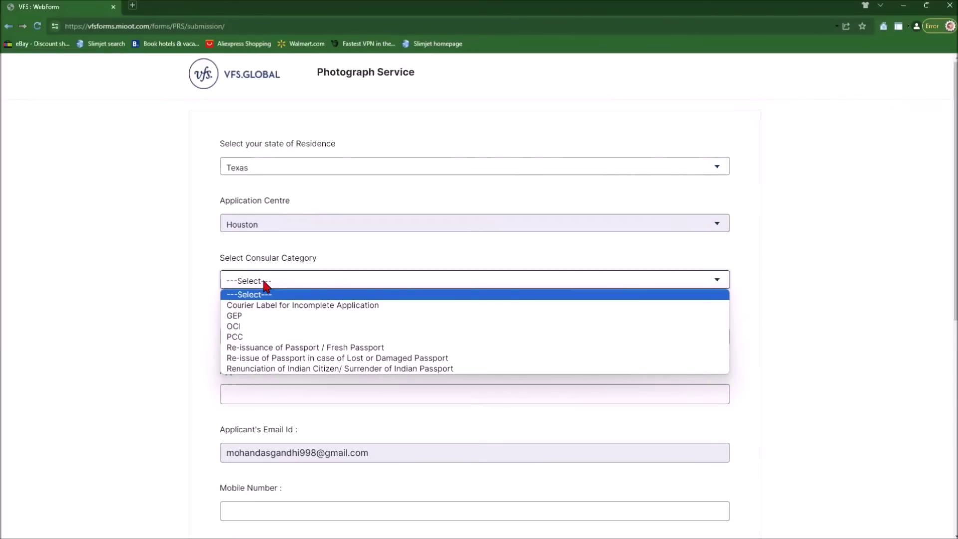
pyautogui.click(274, 347)
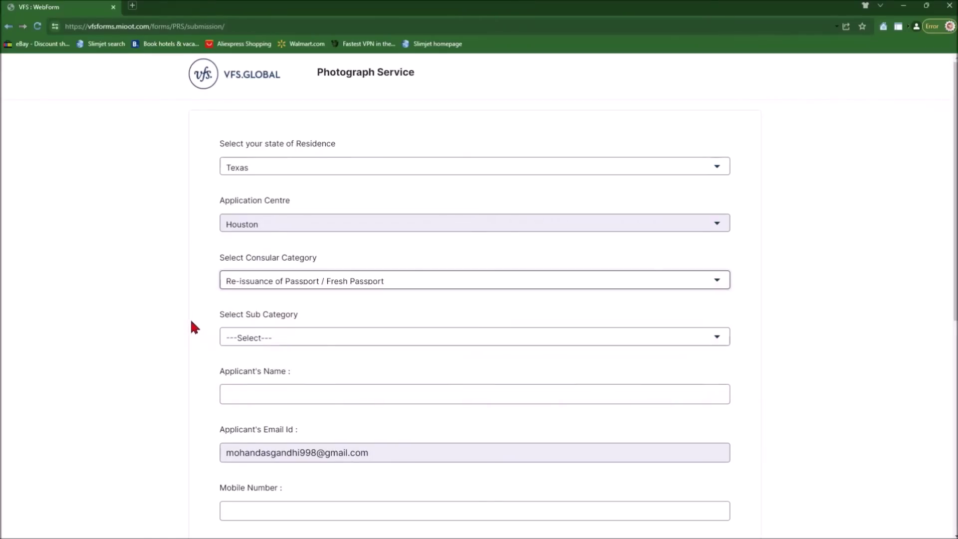
pyautogui.click(408, 340)
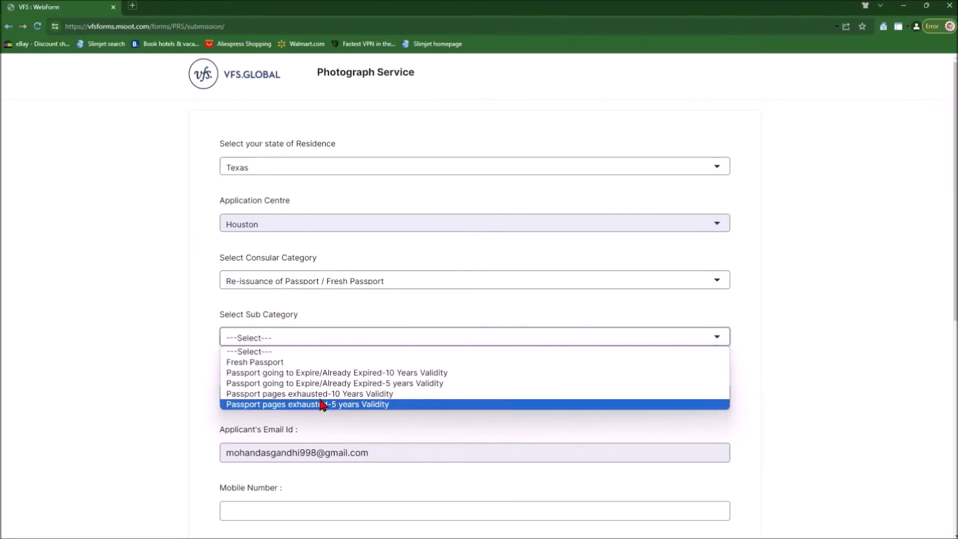
pyautogui.click(318, 374)
pyautogui.click(363, 398)
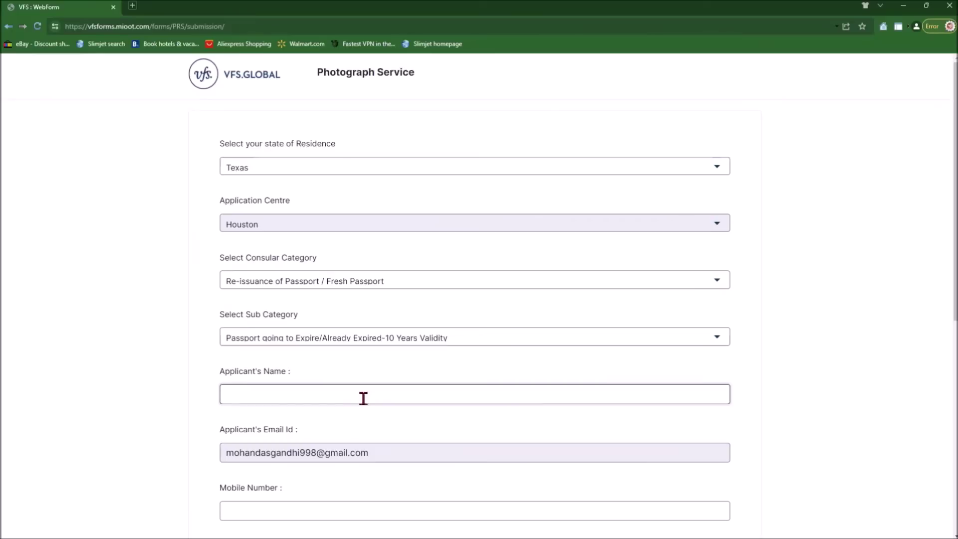
# Enter the applicant's full name, 10-digit mobile number and government reference number.
pyautogui.write('MOHANDAS GANDHI')
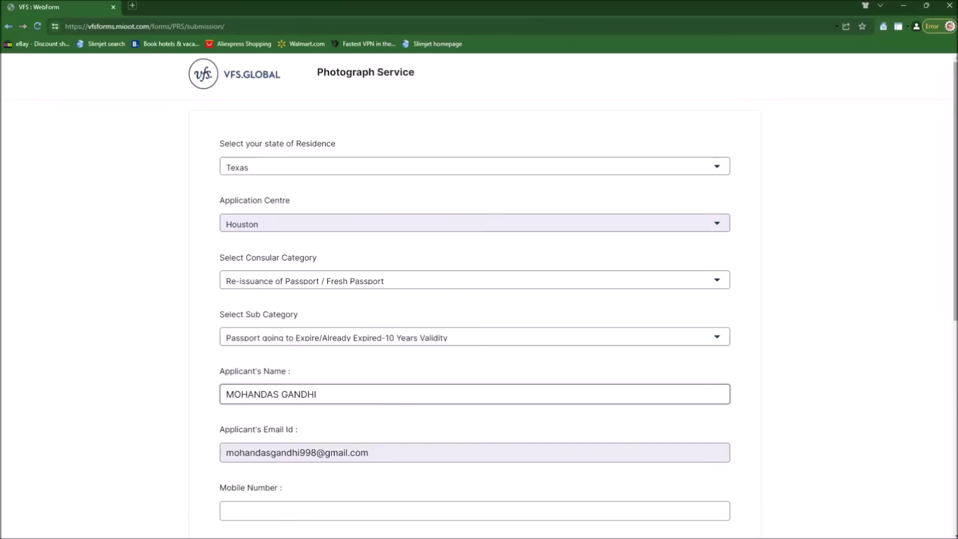
pyautogui.scroll(-5, 594, 300)
pyautogui.click(460, 253)
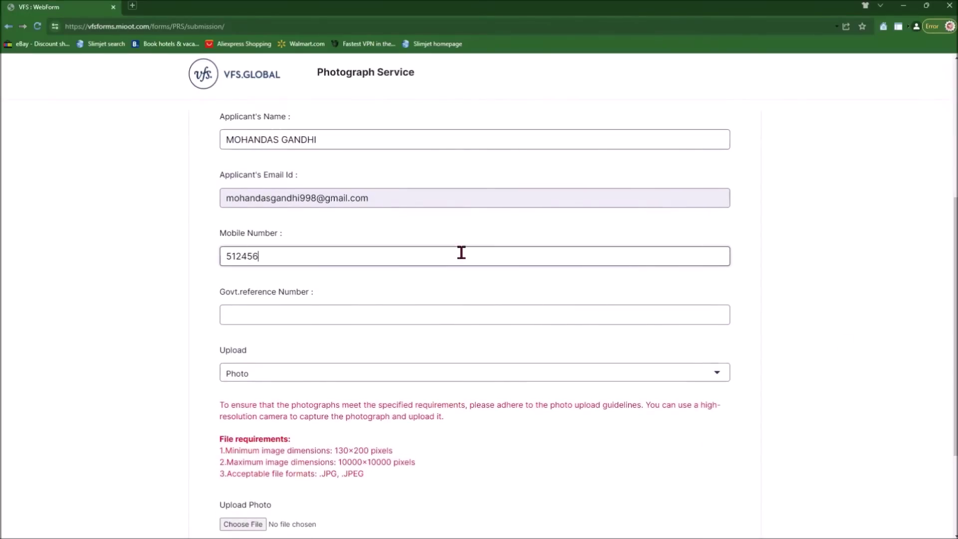
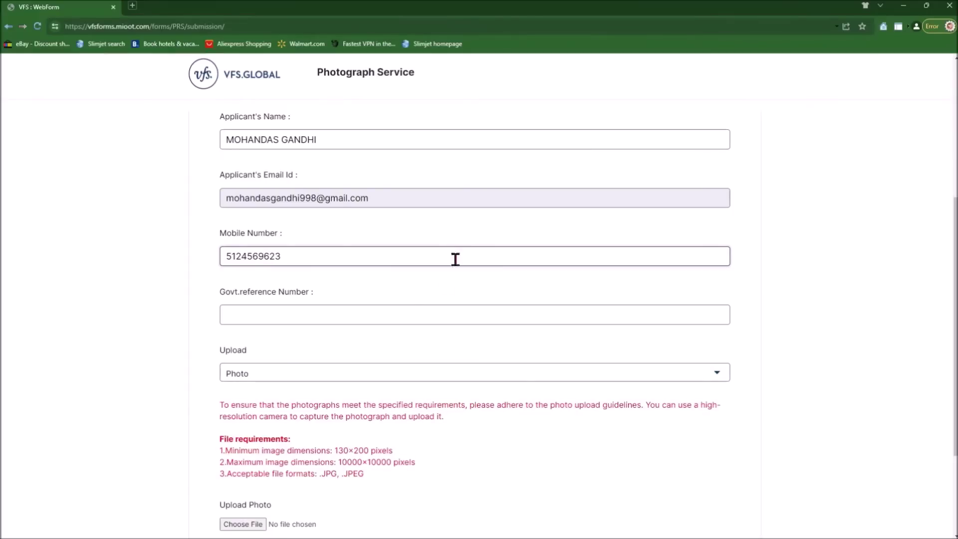
pyautogui.click(420, 320)
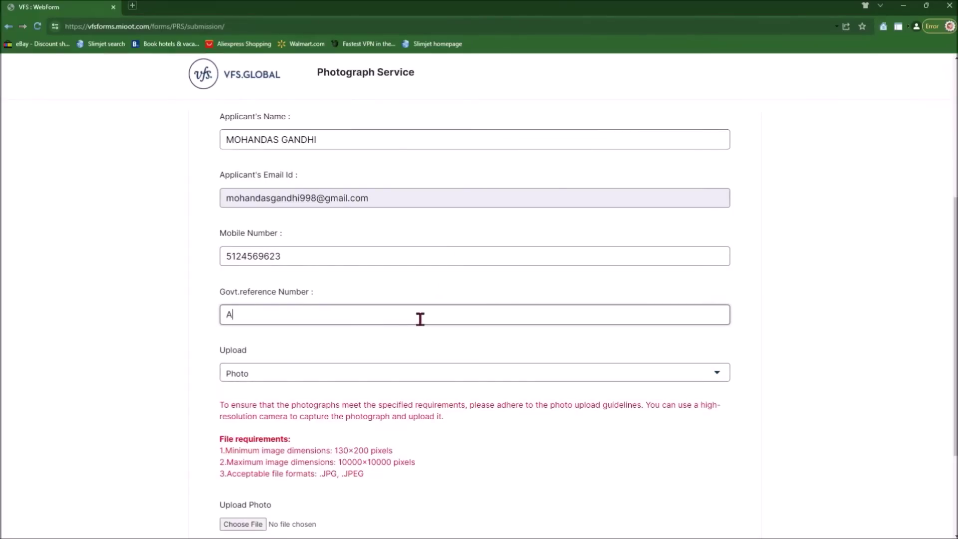
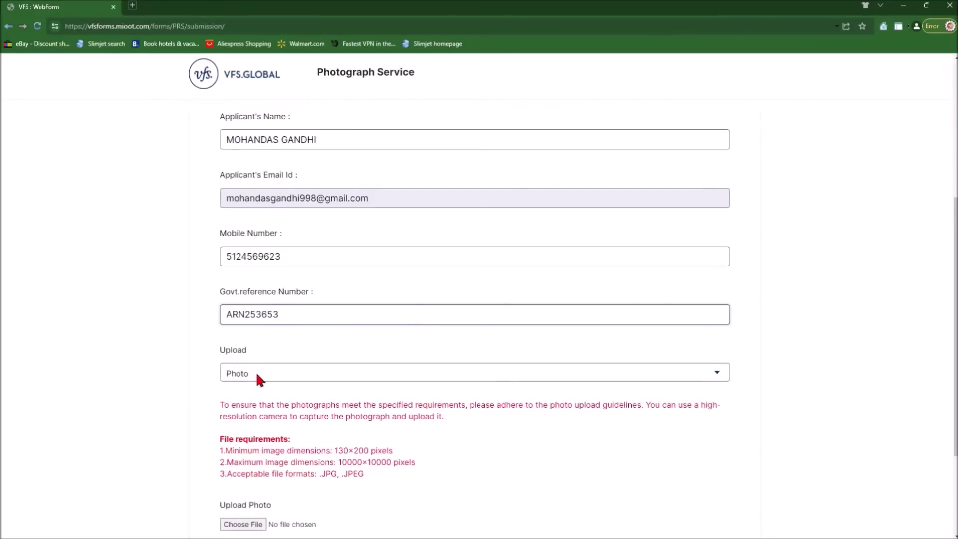
pyautogui.scroll(-2, 251, 485)
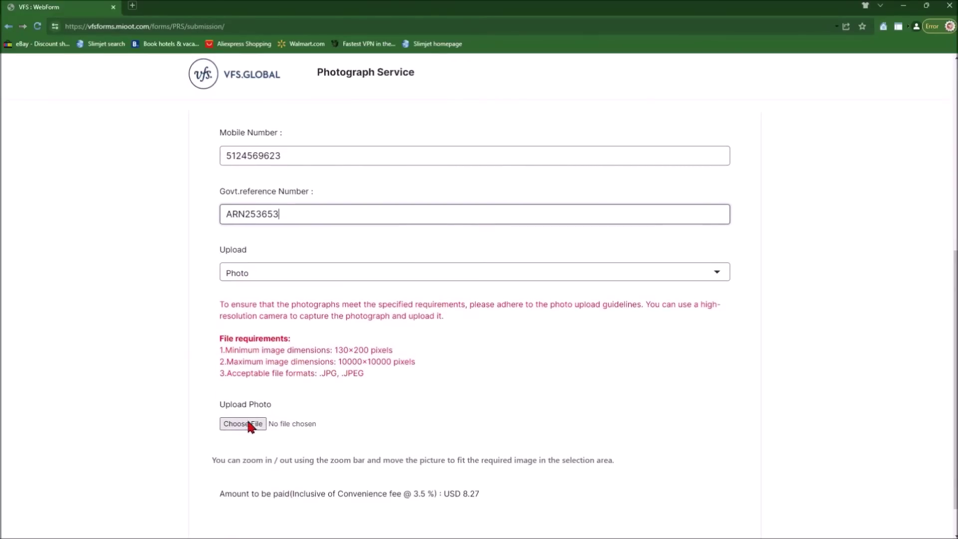
pyautogui.scroll(-1, 249, 409)
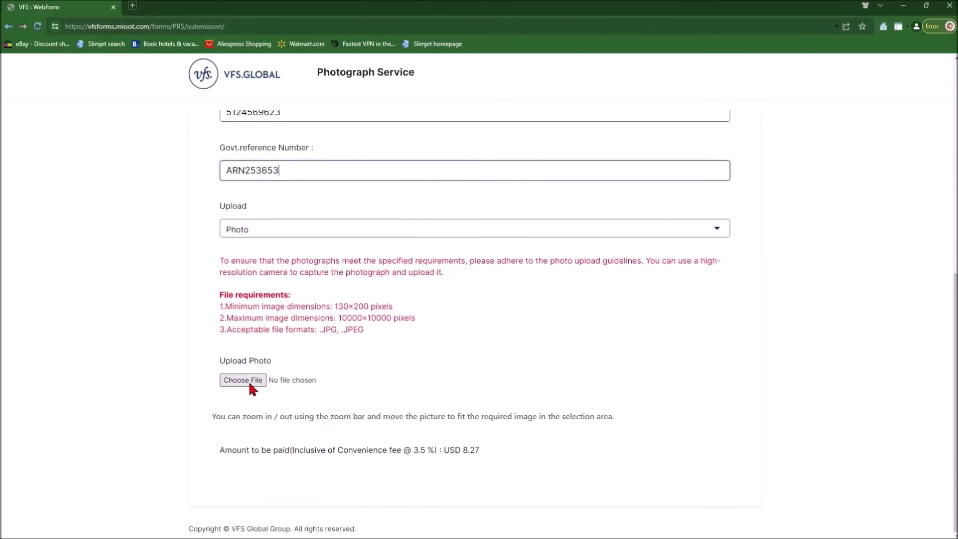
# Upload the dummy passport photo JPG and accept automatic photo shrinking.
pyautogui.click(242, 371)
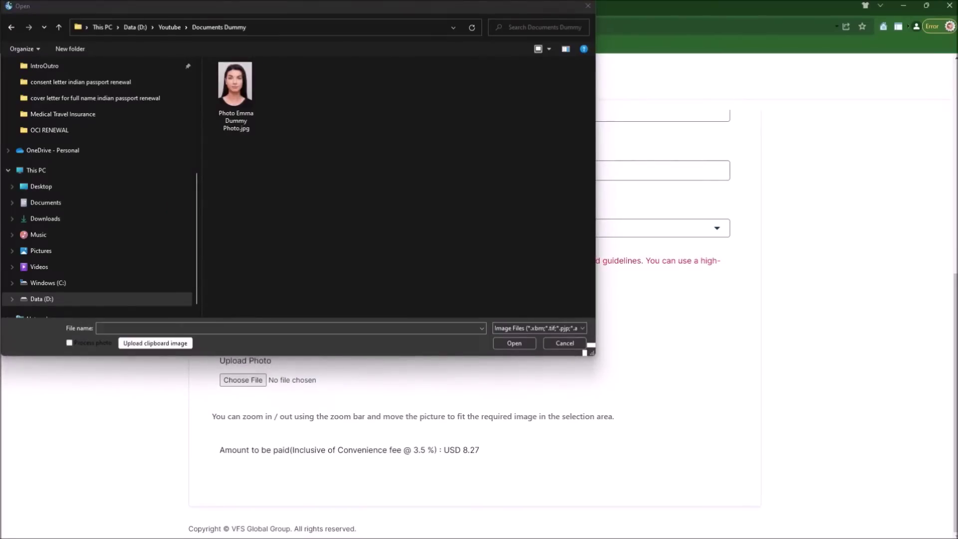
pyautogui.click(233, 97)
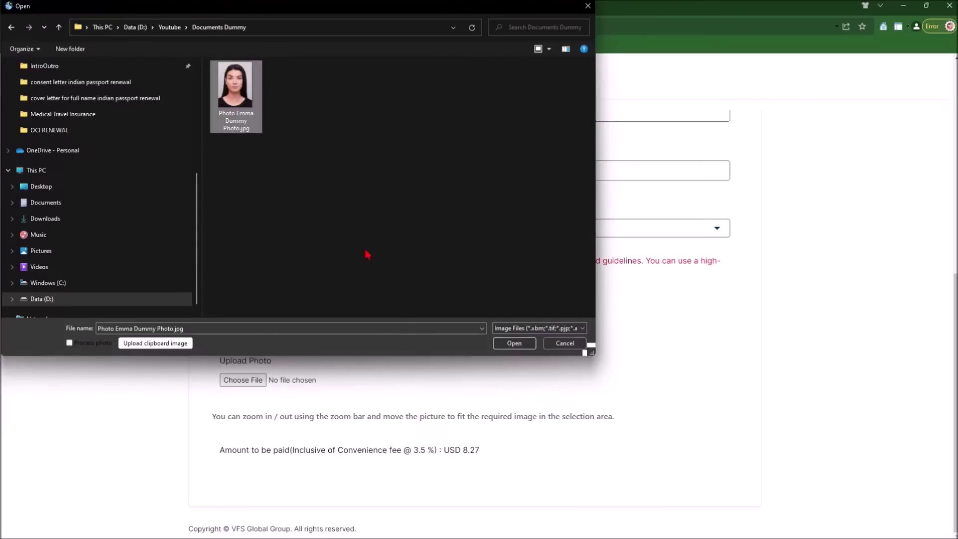
pyautogui.click(514, 343)
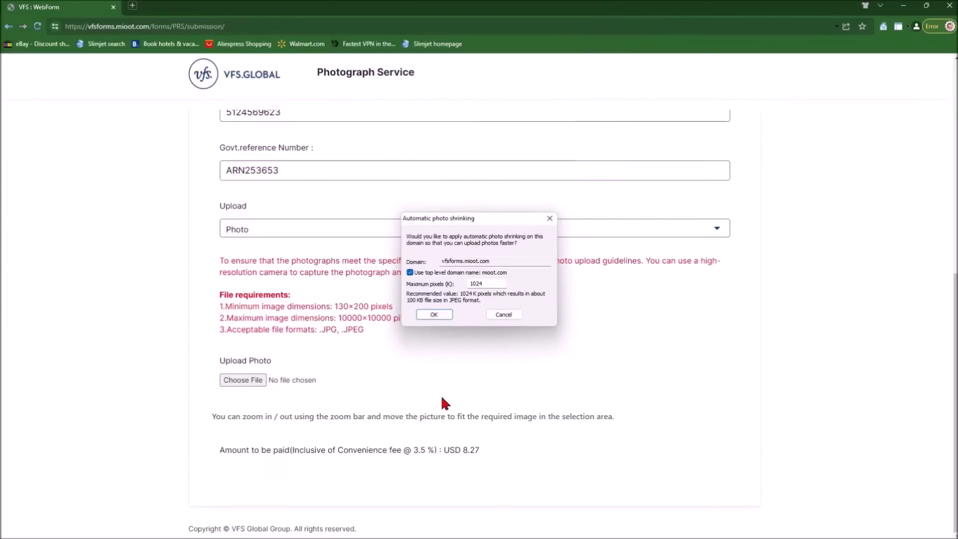
pyautogui.click(434, 314)
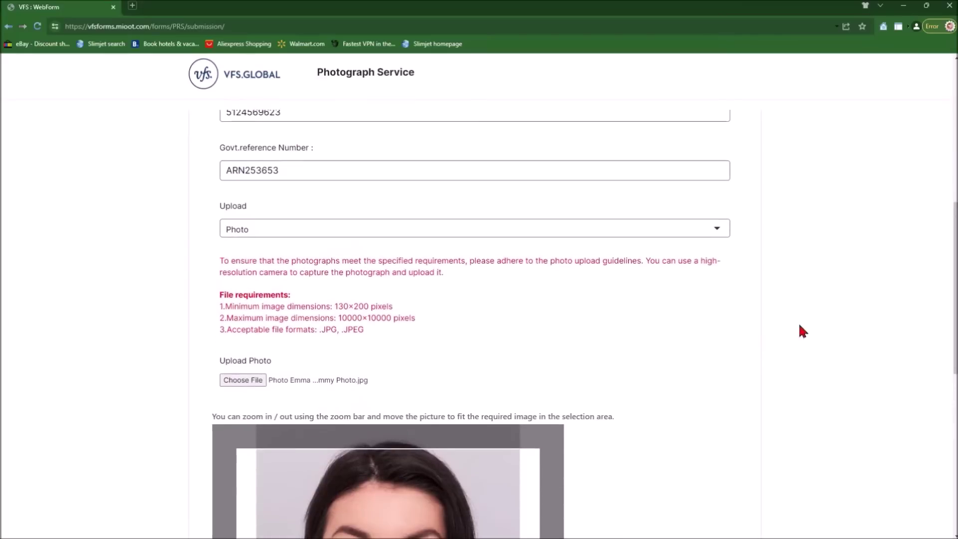
# Zoom the photo in, shift it down within the crop frame, and generate the watermarked preview.
pyautogui.scroll(-6, 478, 320)
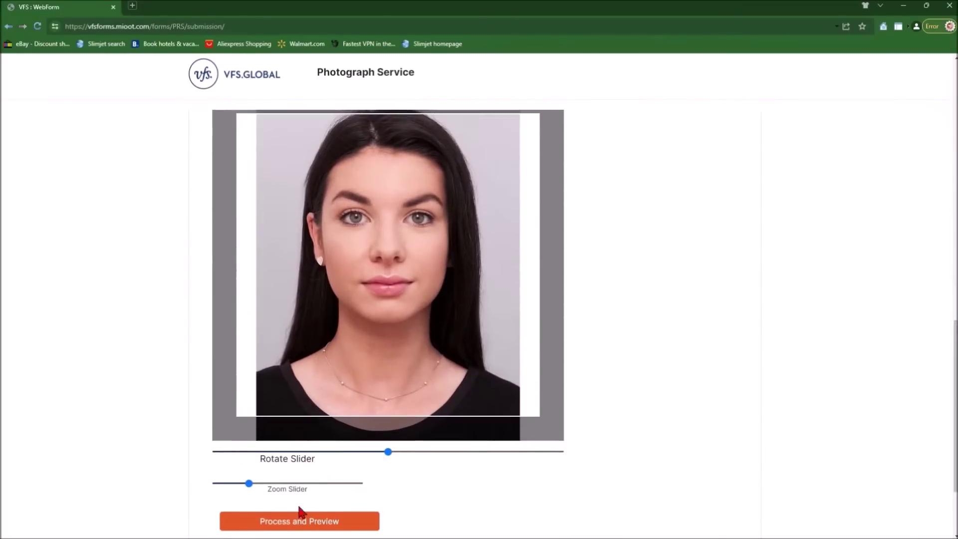
pyautogui.moveTo(248, 492); pyautogui.dragTo(254, 484)
pyautogui.moveTo(435, 273); pyautogui.dragTo(439, 314)
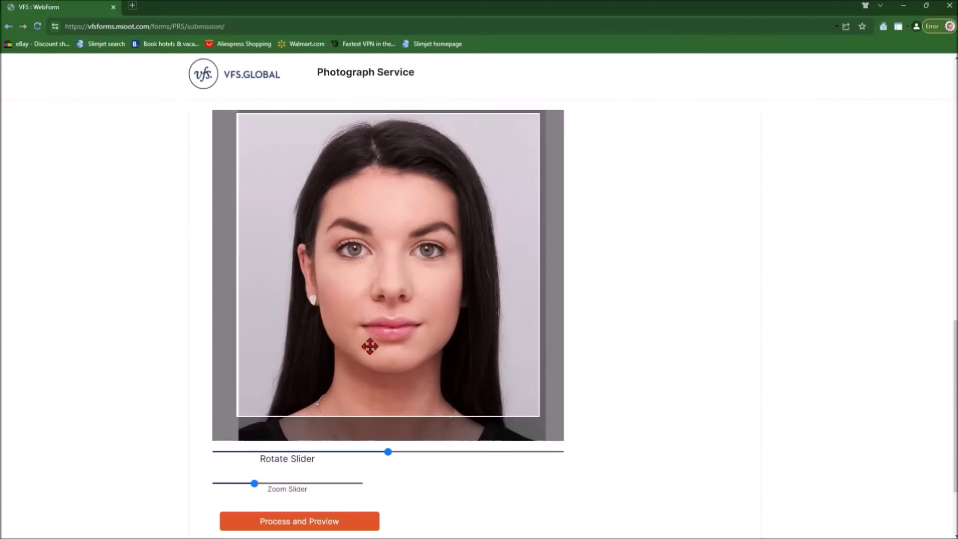
pyautogui.scroll(-2, 952, 361)
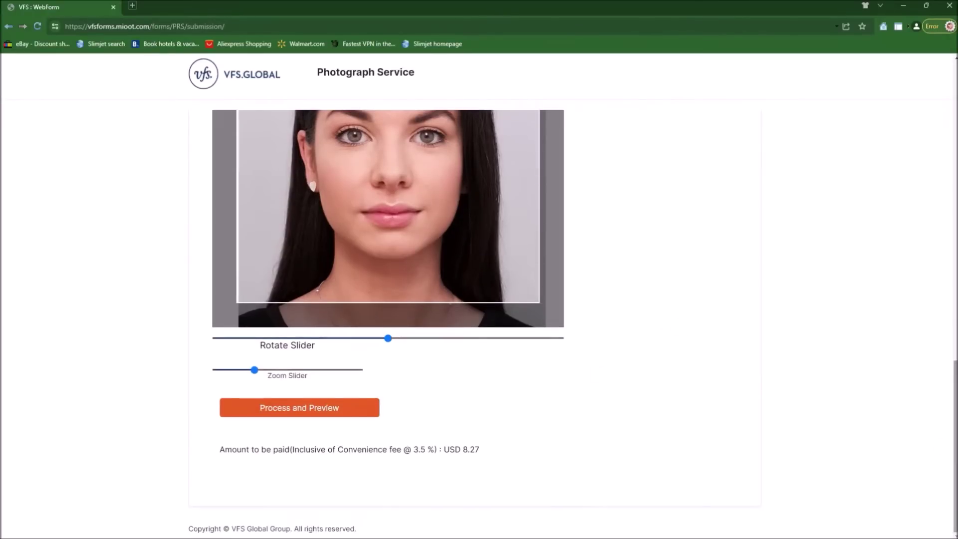
pyautogui.click(330, 413)
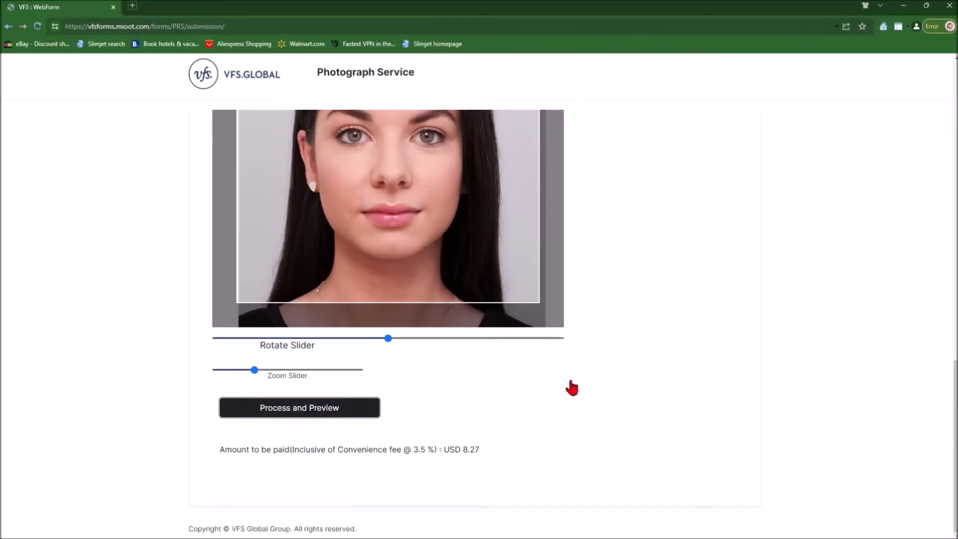
pyautogui.scroll(-6, 850, 375)
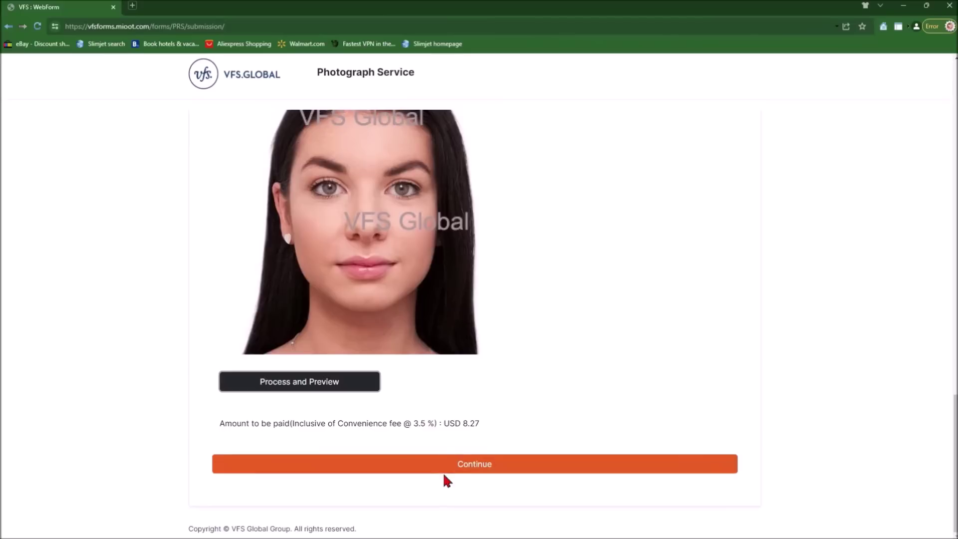
# Continue past the photo preview to the $8.27 payment page.
pyautogui.click(457, 468)
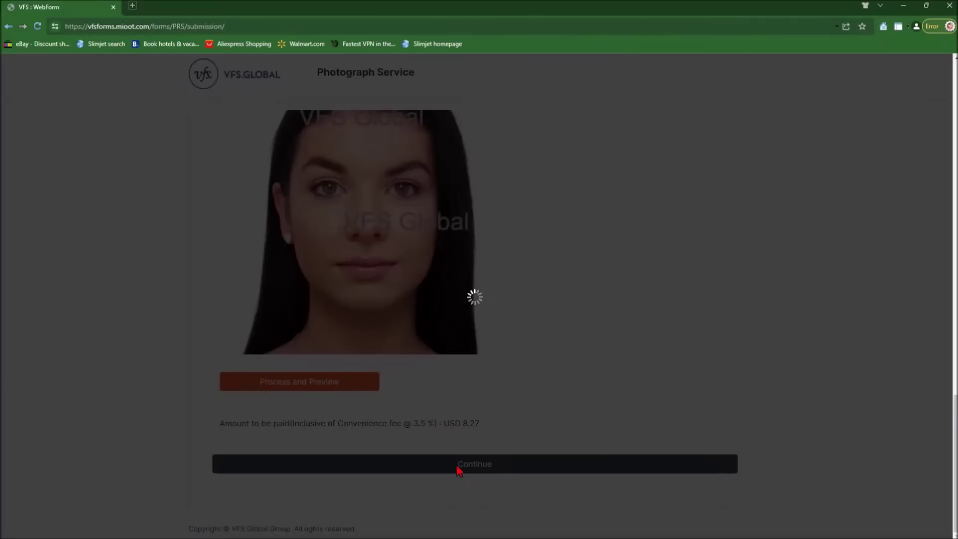